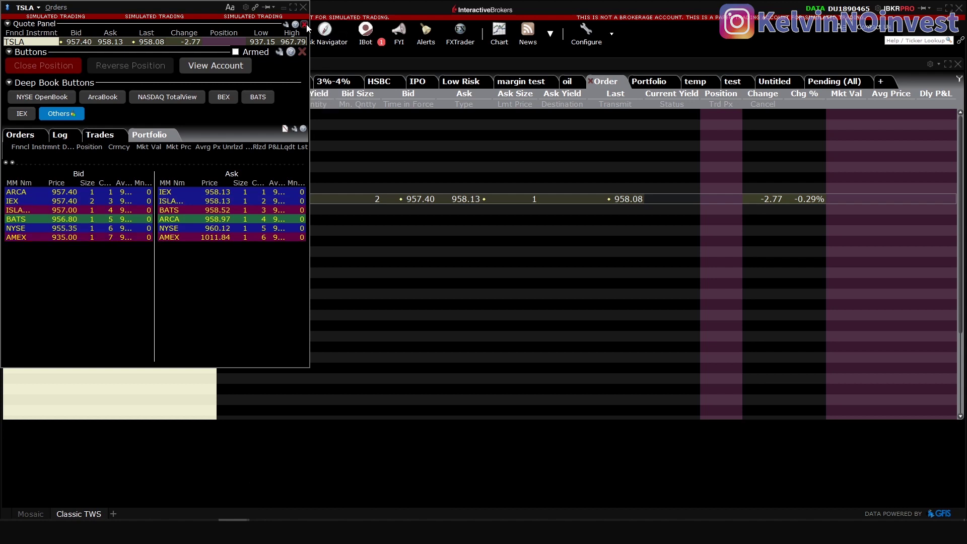
# Step: Close the TSLA market depth window and start a TSLA buy order ticket with a limit price of 930
pyautogui.click(304, 8)
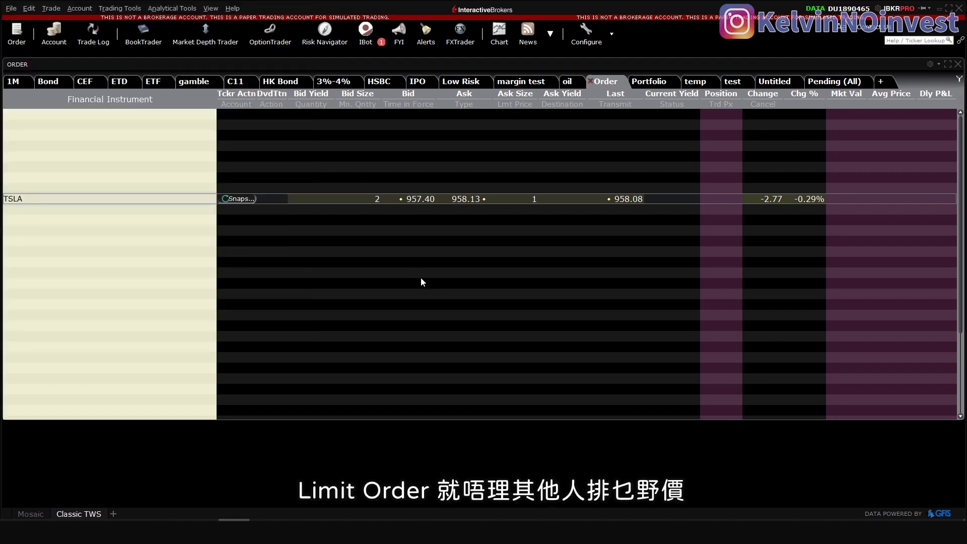
pyautogui.click(461, 196)
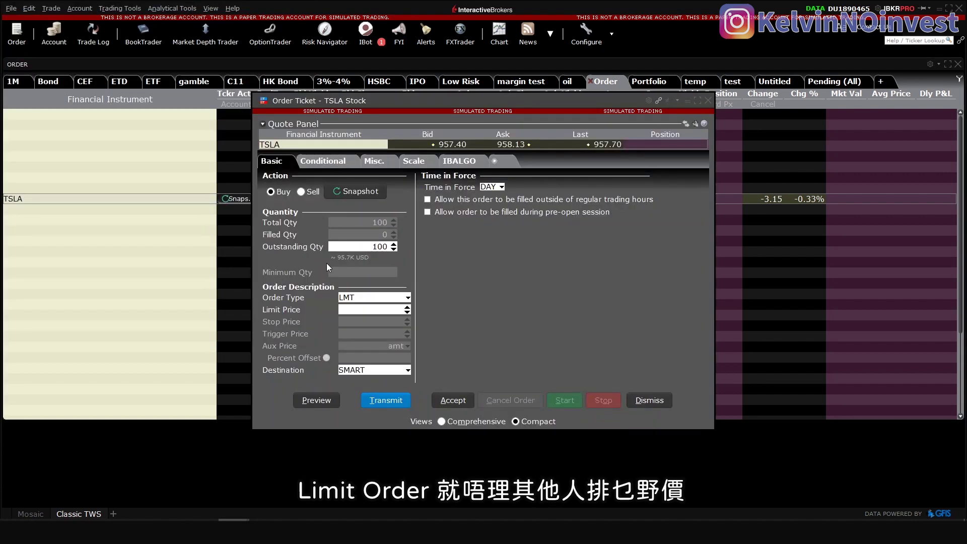
pyautogui.moveTo(458, 98); pyautogui.dragTo(380, 98)
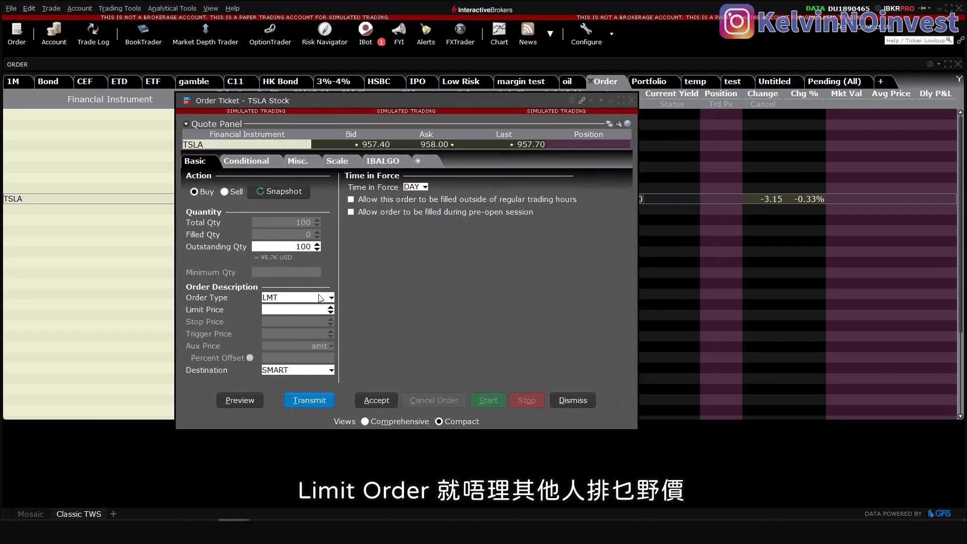
pyautogui.click(318, 311)
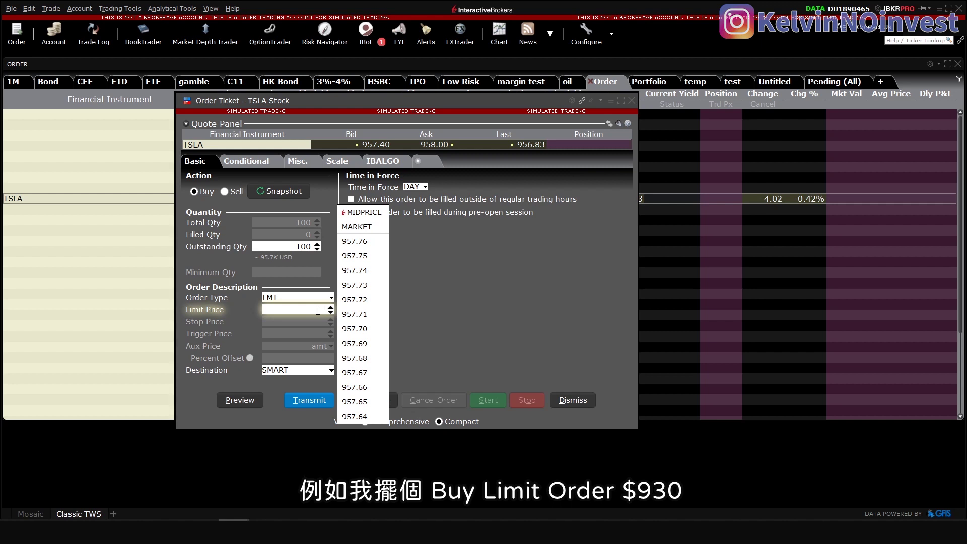
pyautogui.write('930')
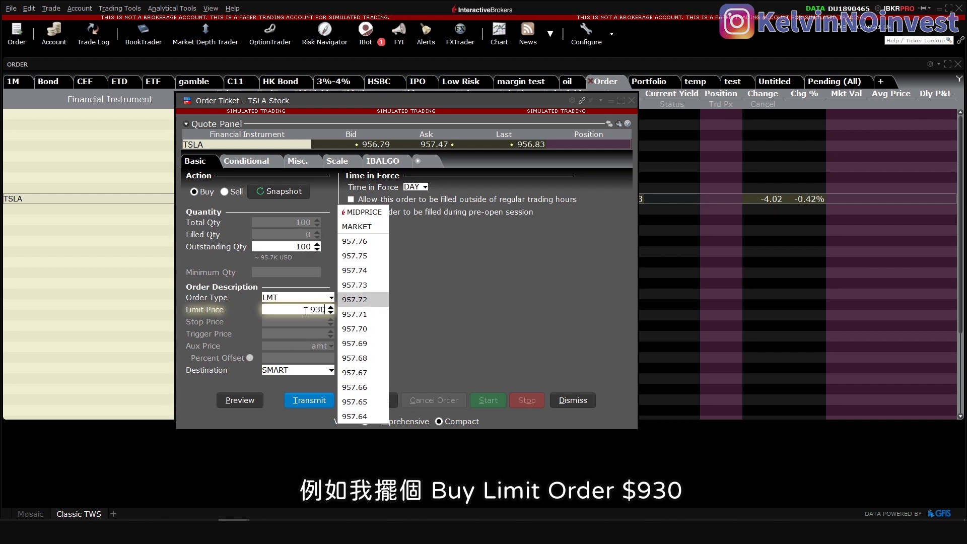
pyautogui.click(290, 311)
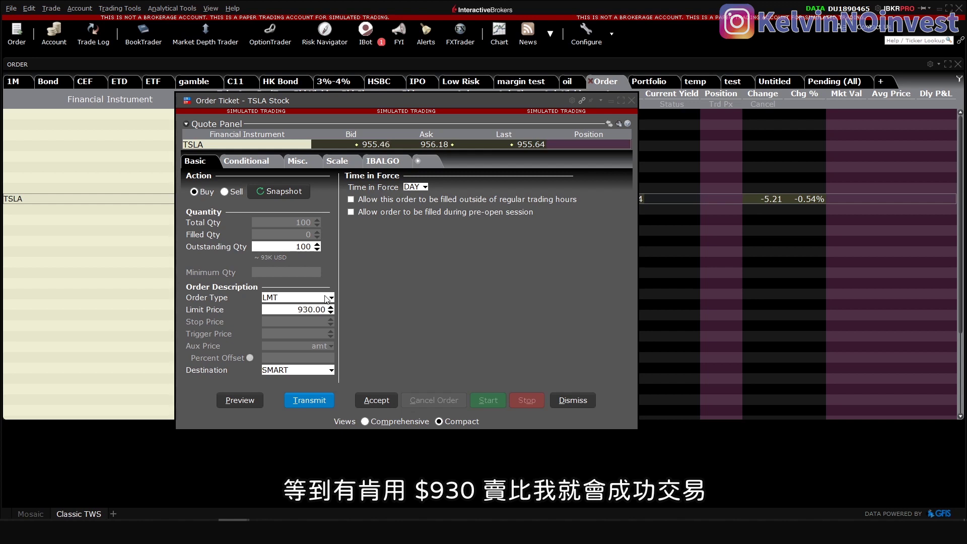
# Step: Set the order's time in force to GTC and allow it to be filled outside of regular trading hours
pyautogui.click(416, 187)
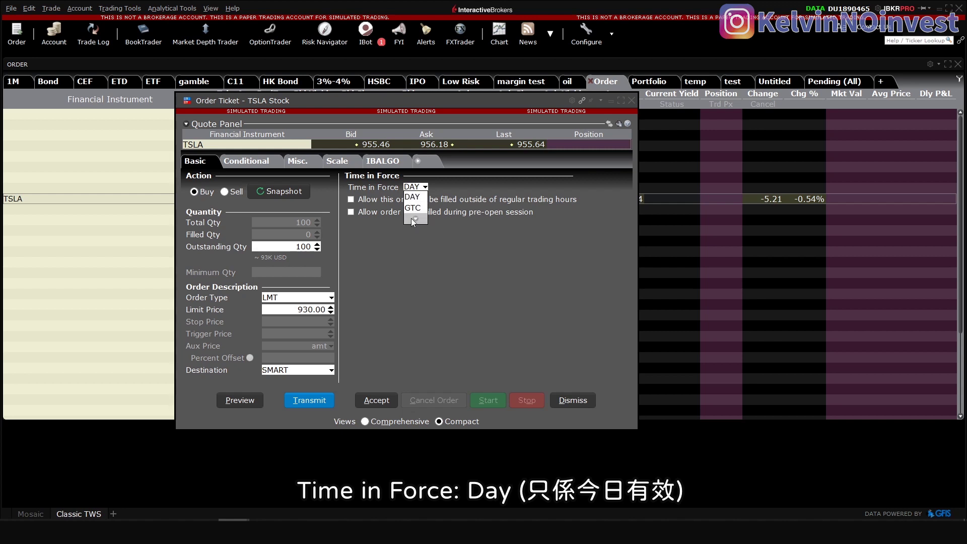
pyautogui.click(418, 212)
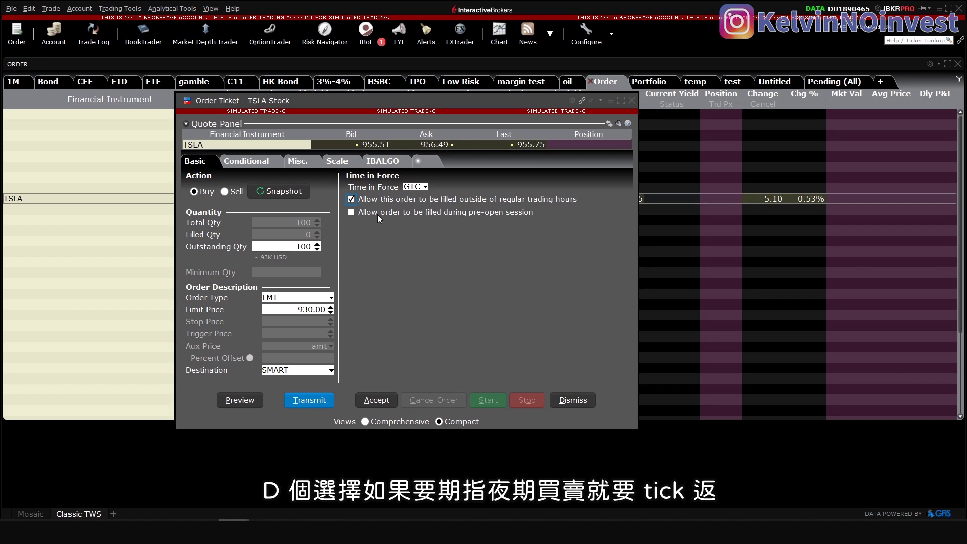
pyautogui.press('space')
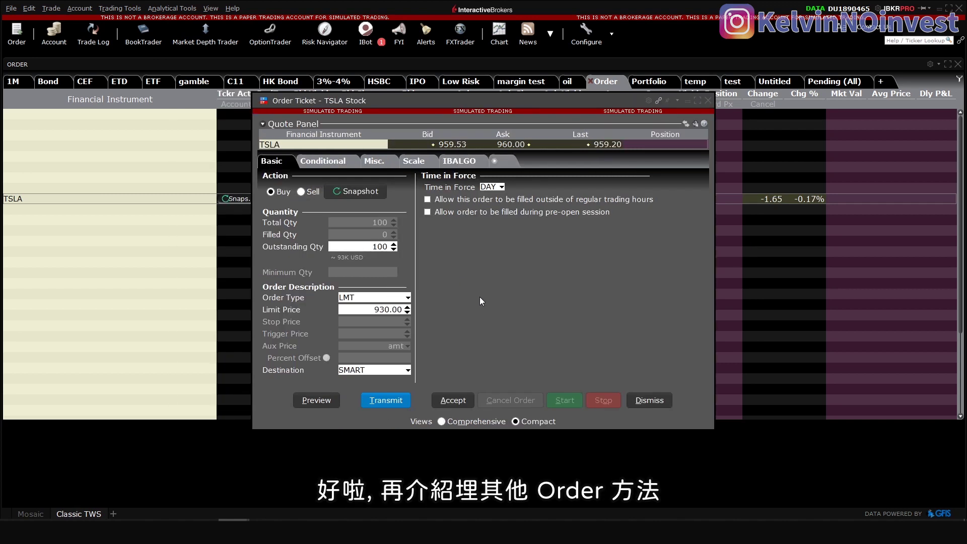
# Step: Change the buy order type to MIDPRICE without a price cap and view the TSLA price snapshot
pyautogui.click(401, 297)
pyautogui.click(404, 319)
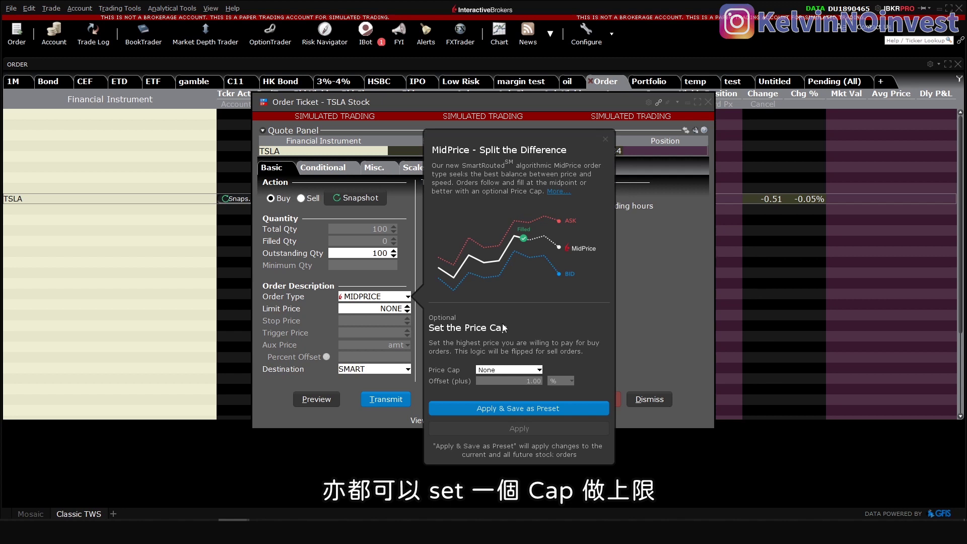
pyautogui.press('Escape')
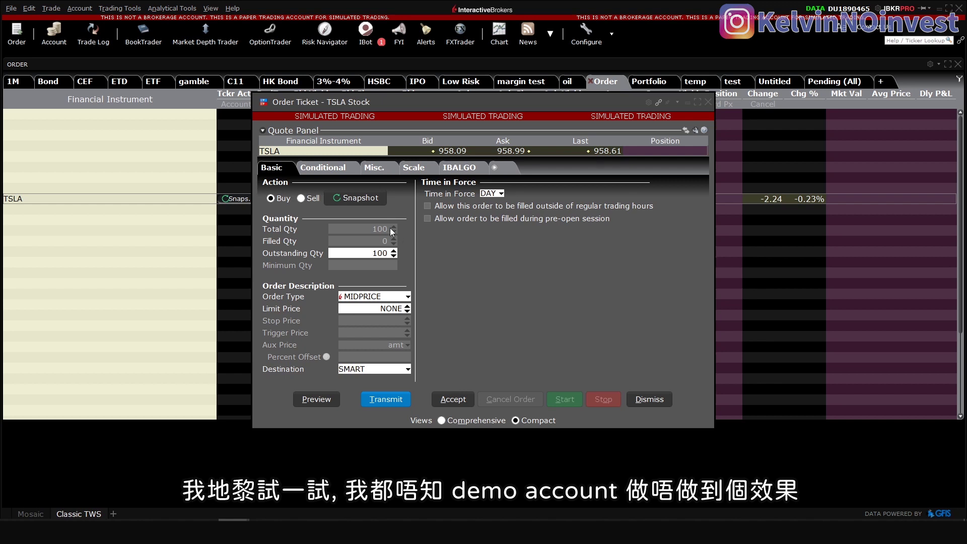
pyautogui.click(358, 197)
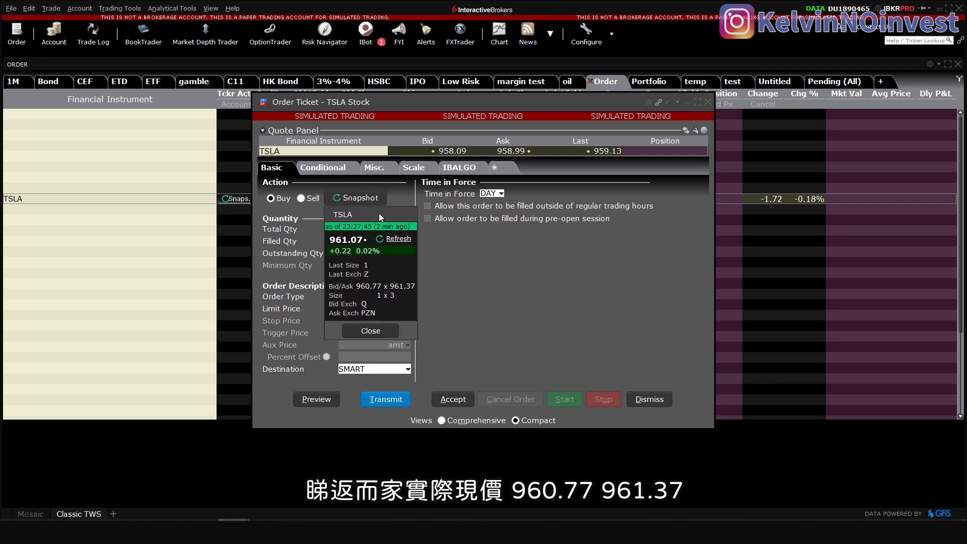
pyautogui.click(381, 329)
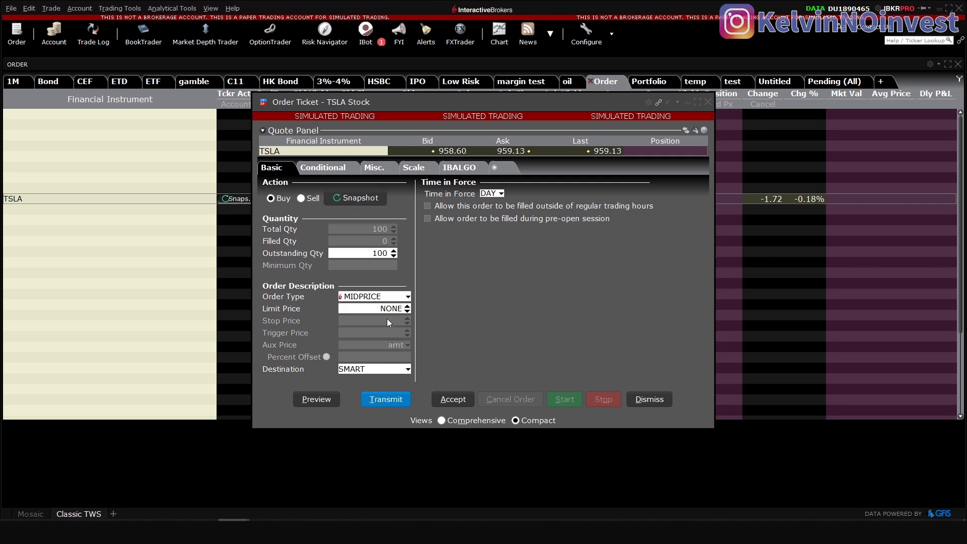
# Step: Preview the MIDPRICE buy order and transmit it despite the warning, using the Price Management Algo on this order only
pyautogui.click(316, 399)
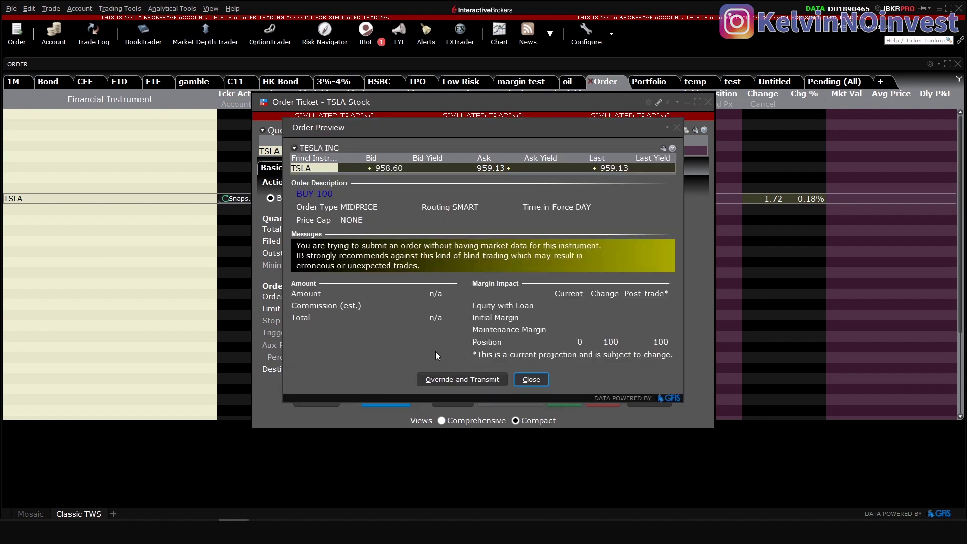
pyautogui.click(470, 380)
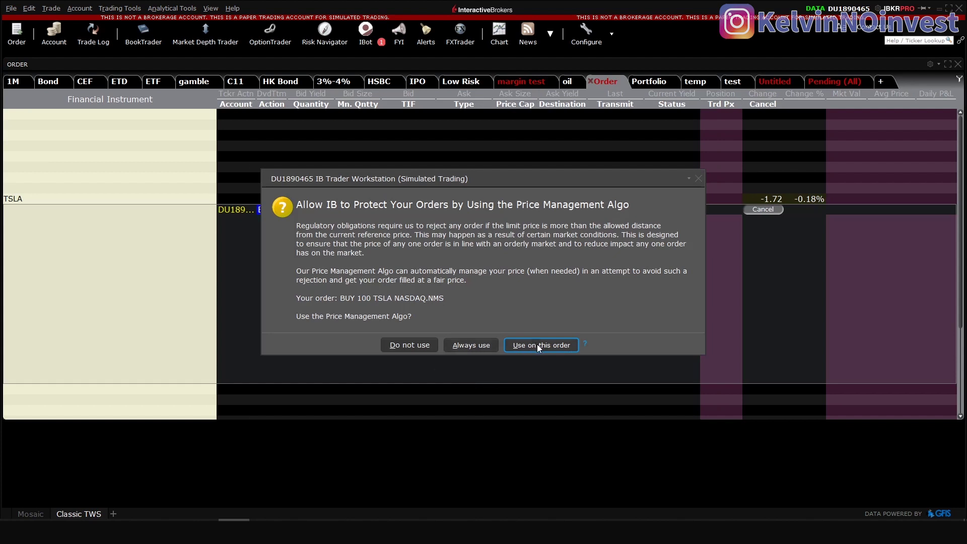
pyautogui.click(539, 345)
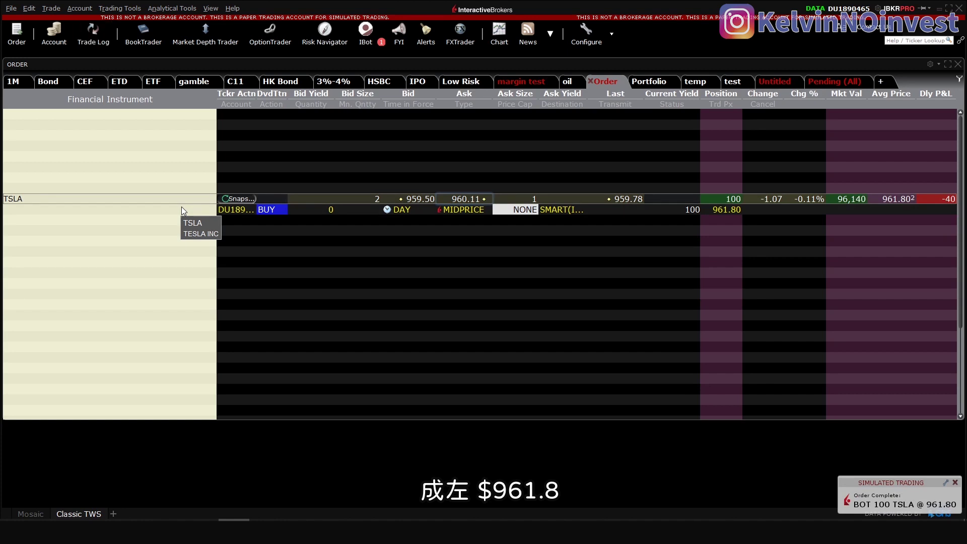
# Step: Examine today's executed TSLA trade in the trade log, including its price and commission, and close the log
pyautogui.click(93, 34)
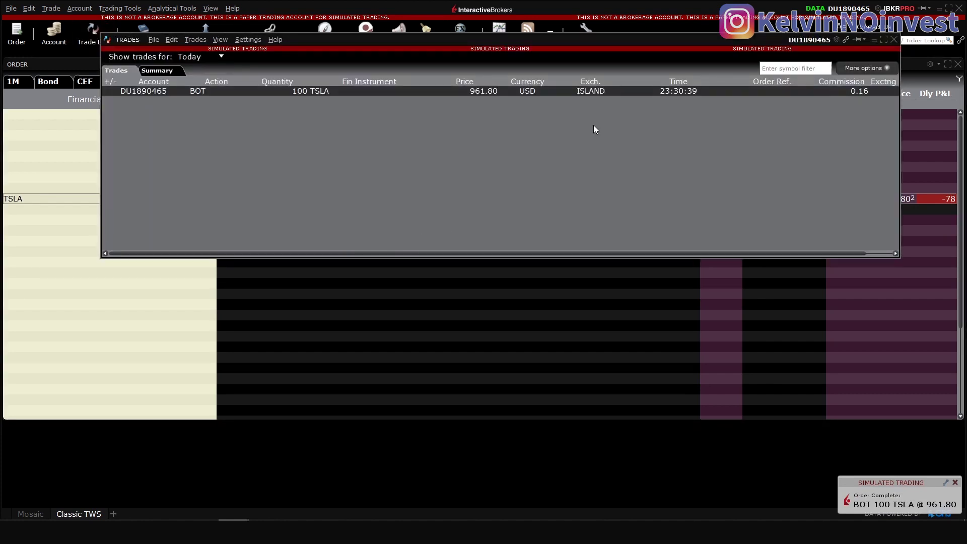
pyautogui.moveTo(464, 41); pyautogui.dragTo(436, 120)
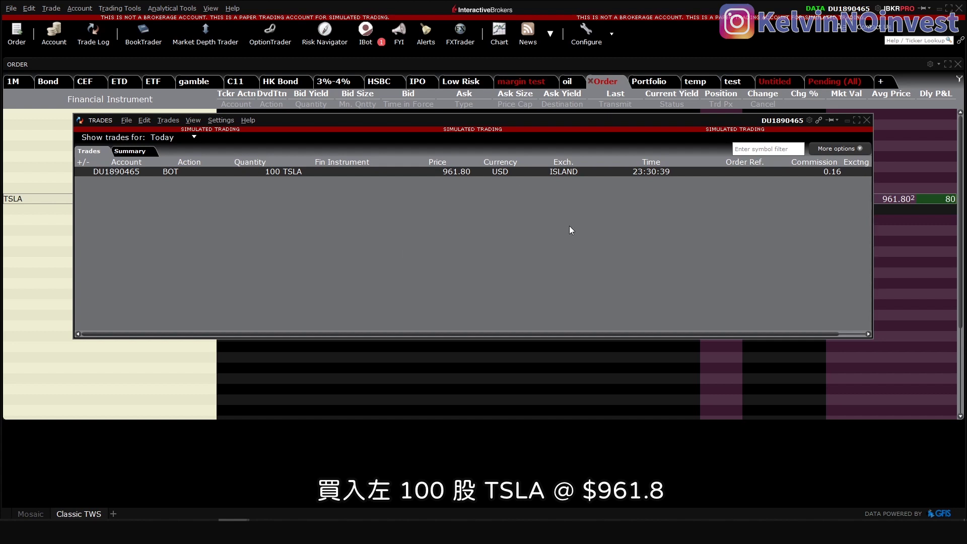
pyautogui.click(867, 119)
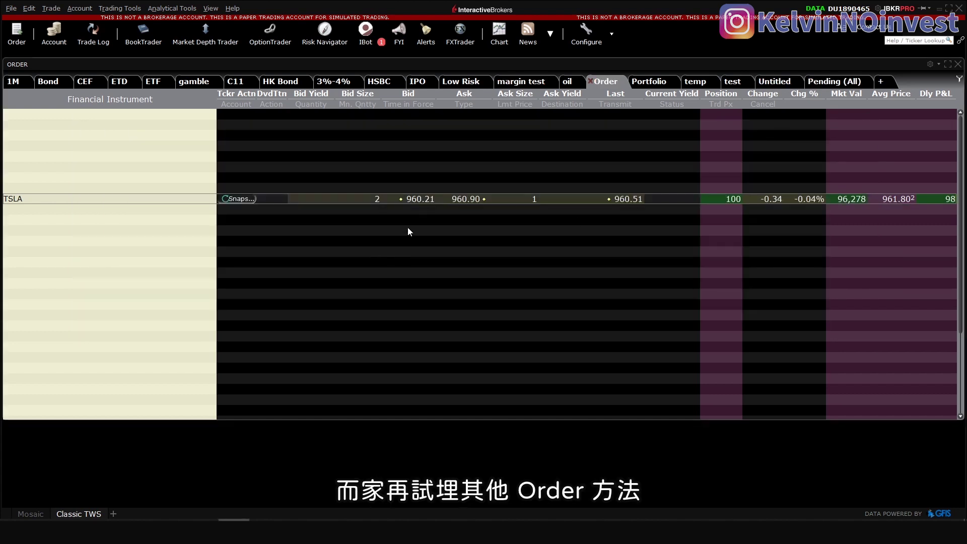
# Step: Open a sell order ticket for the TSLA position and set its order type to STP
pyautogui.click(421, 199)
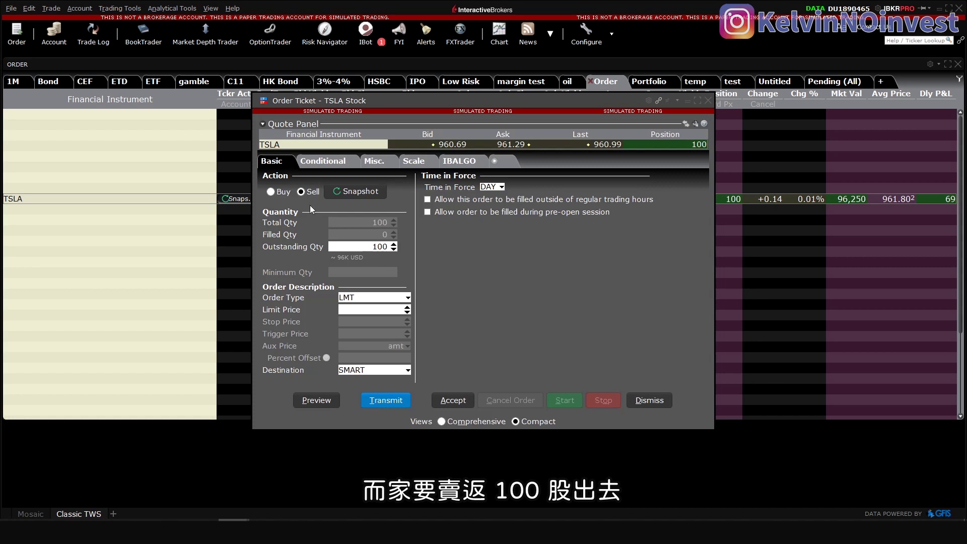
pyautogui.click(408, 297)
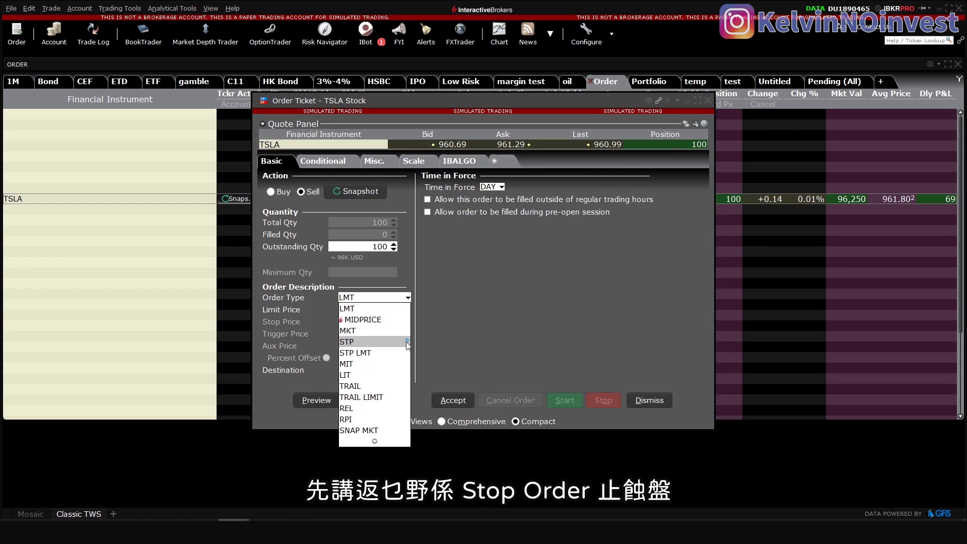
pyautogui.moveTo(407, 342)
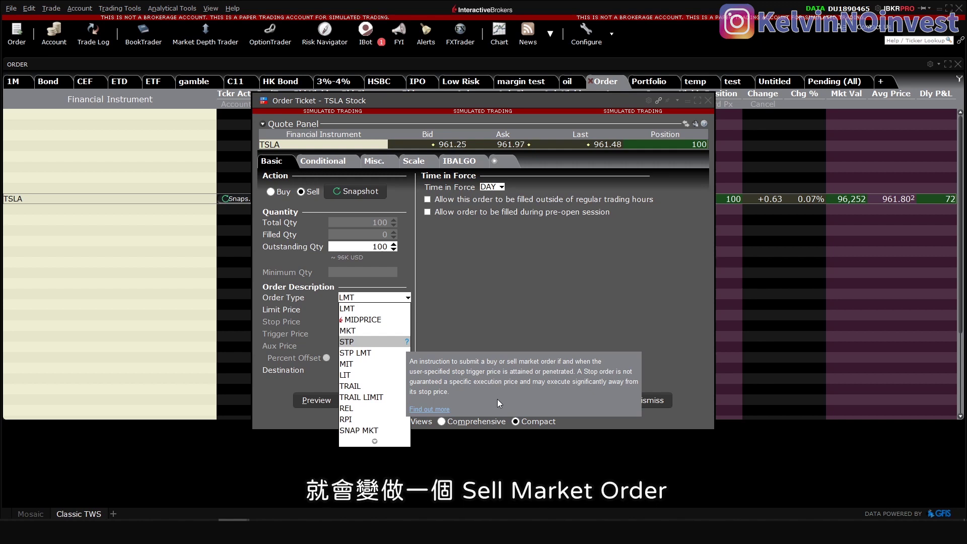
pyautogui.click(365, 343)
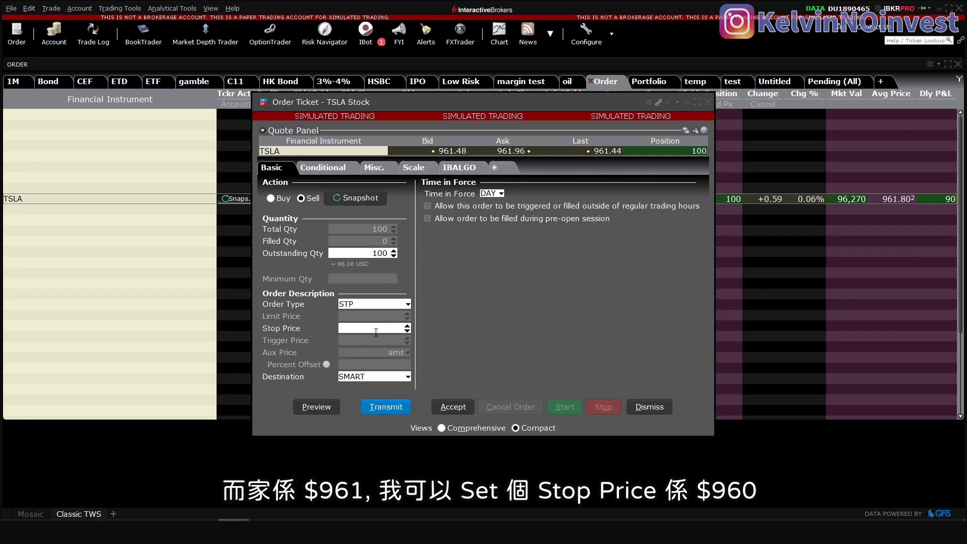
# Step: Set the sell order's stop price to 960, preview the order and close the preview
pyautogui.click(391, 329)
pyautogui.click(426, 333)
pyautogui.click(383, 328)
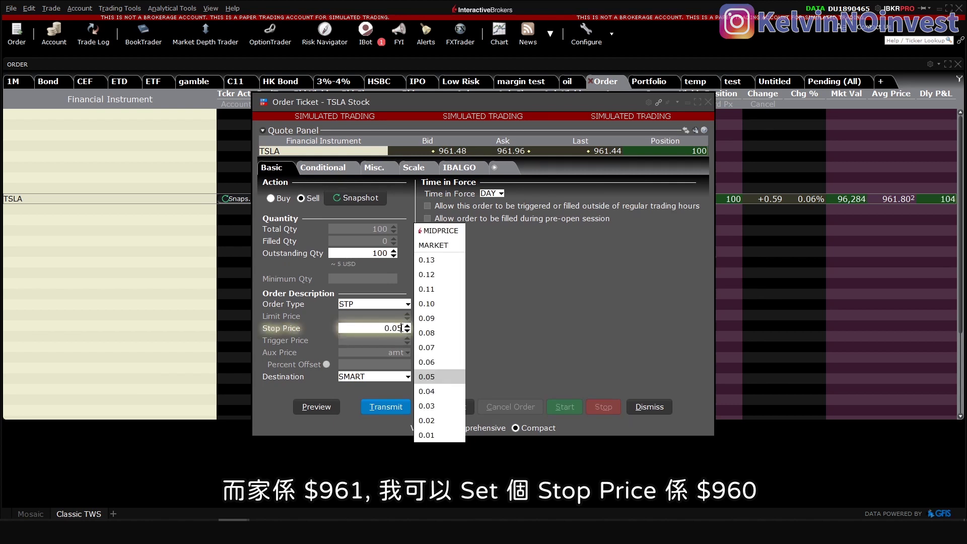
pyautogui.write('960')
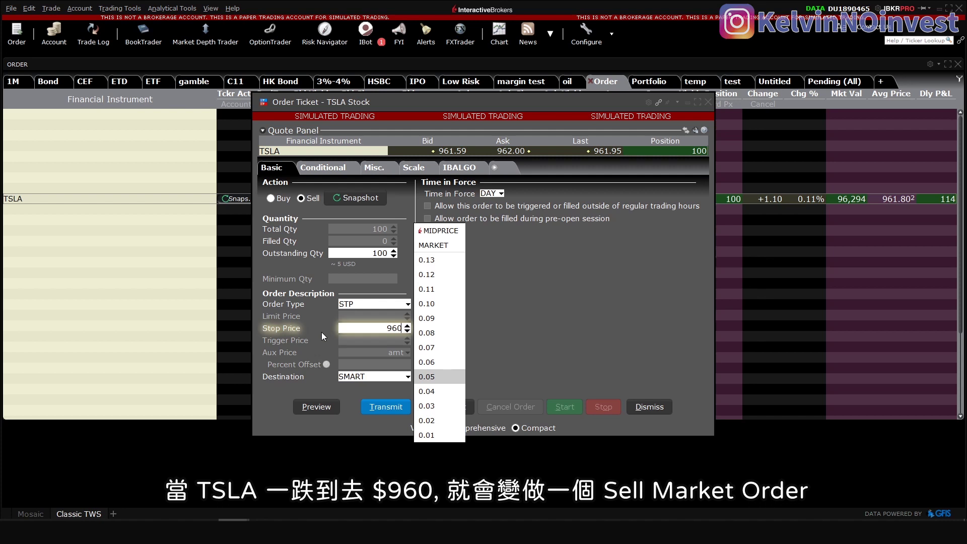
pyautogui.click(322, 406)
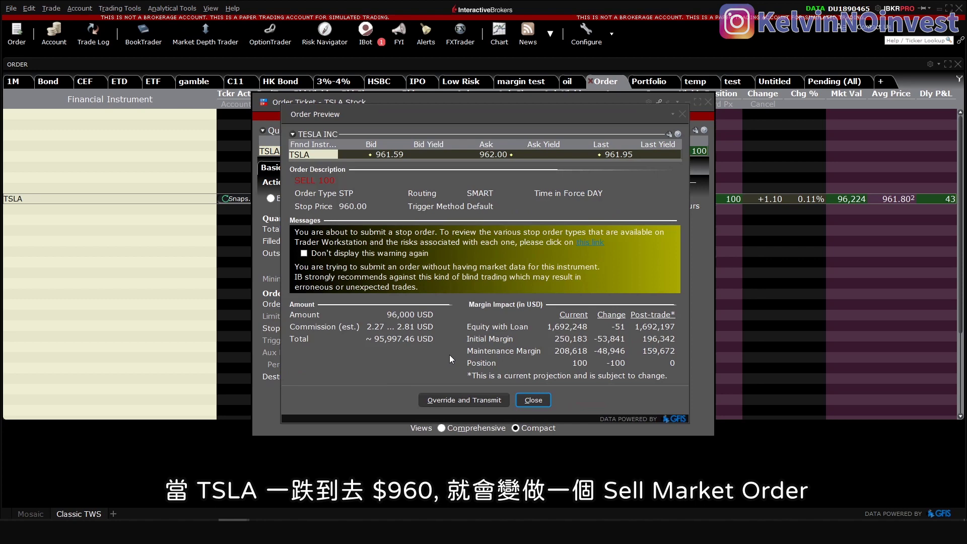
pyautogui.click(534, 400)
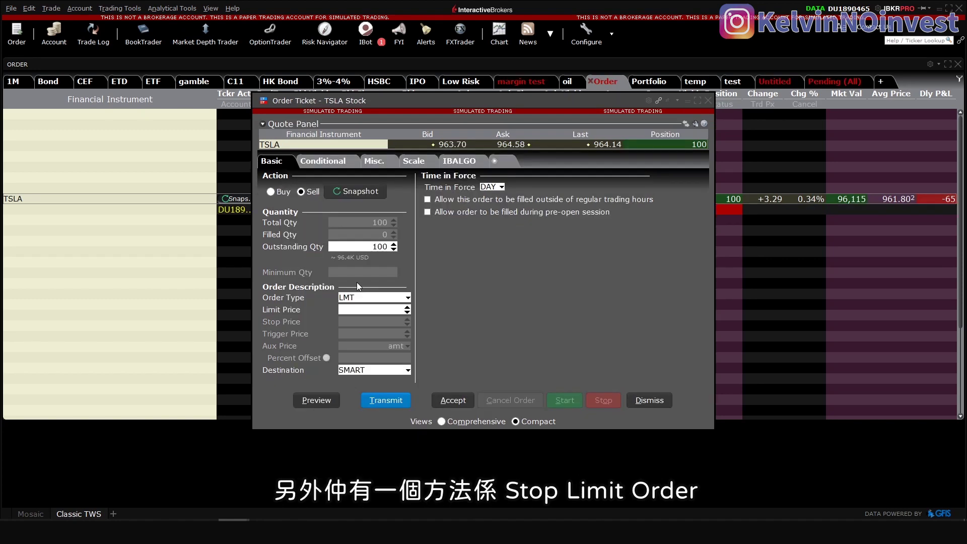
# Step: Set the new TSLA sell order's type to STP LMT with a stop price of 960
pyautogui.click(406, 298)
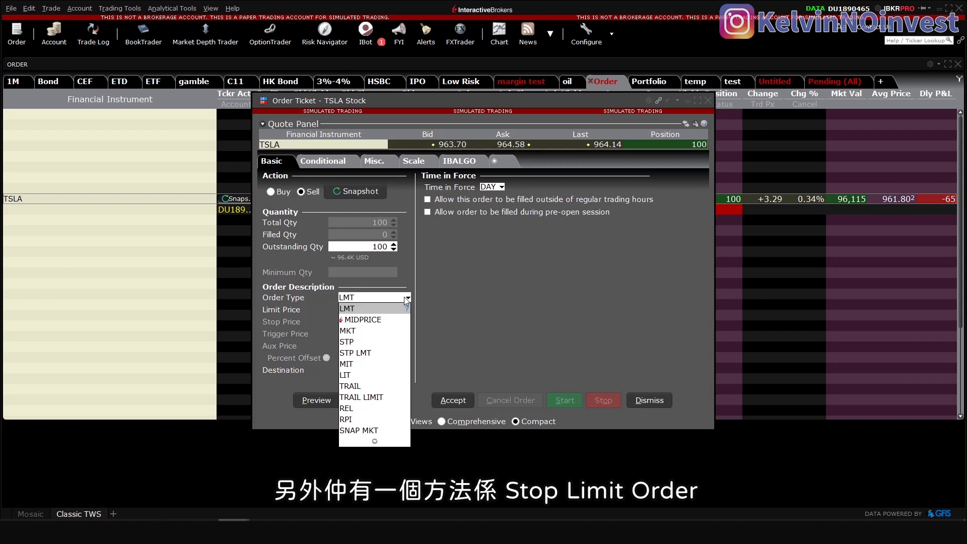
pyautogui.click(363, 353)
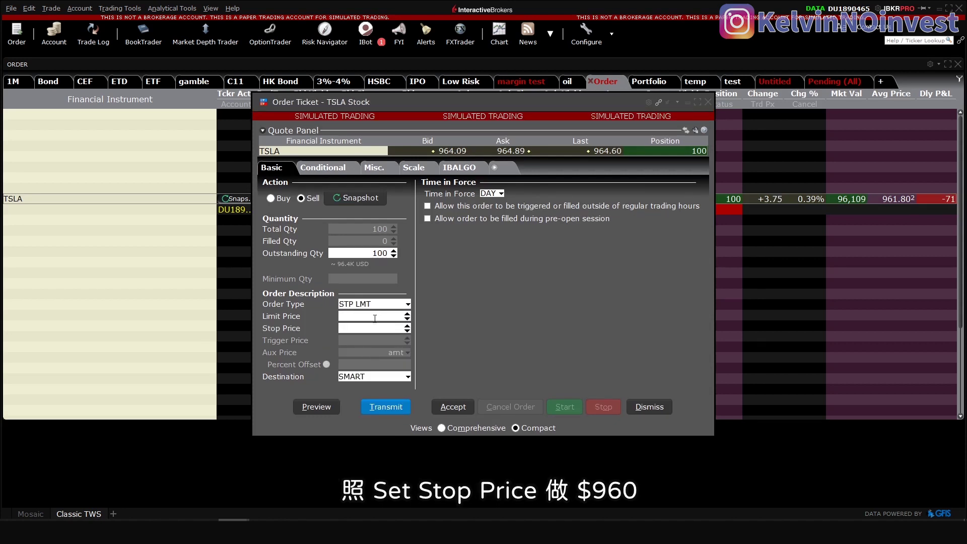
pyautogui.click(378, 329)
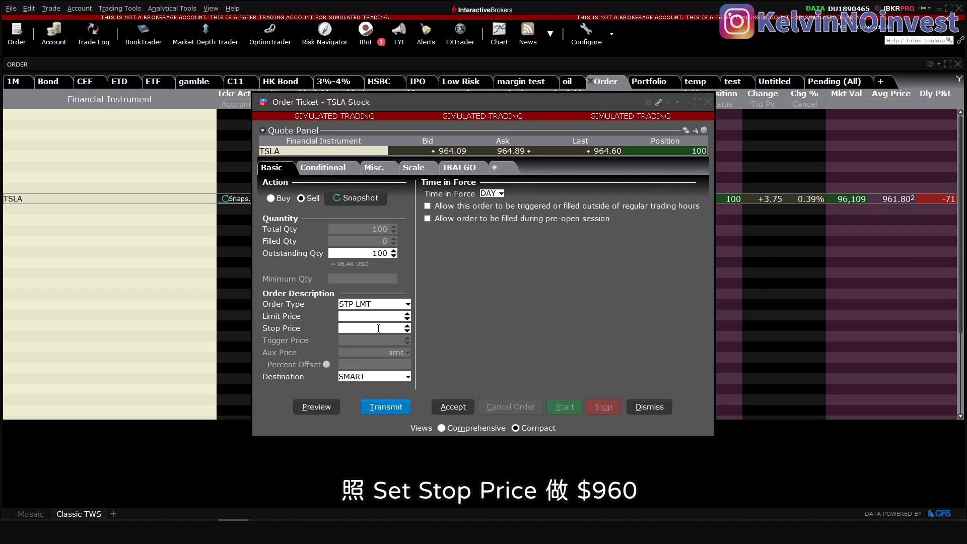
pyautogui.click(378, 329)
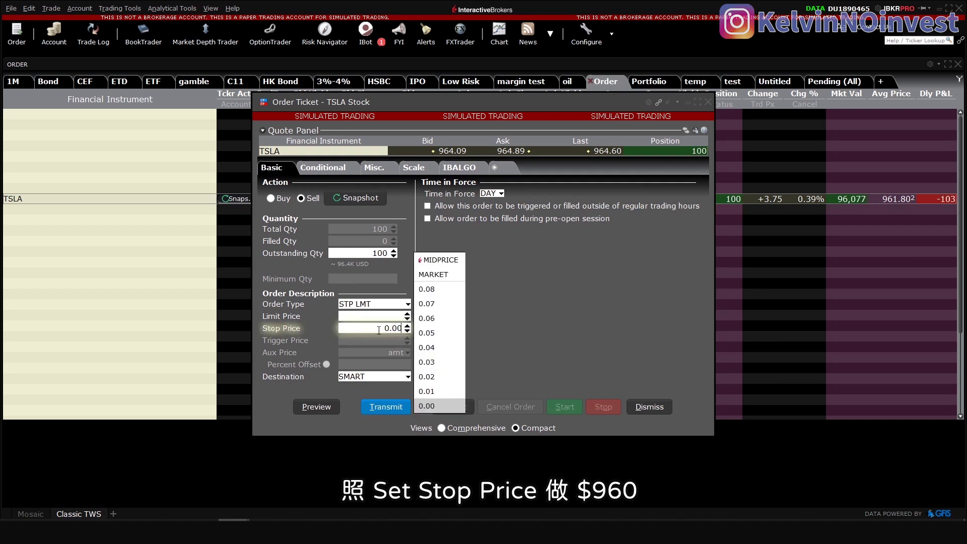
pyautogui.doubleClick(379, 328)
pyautogui.write('960')
pyautogui.press('Return')
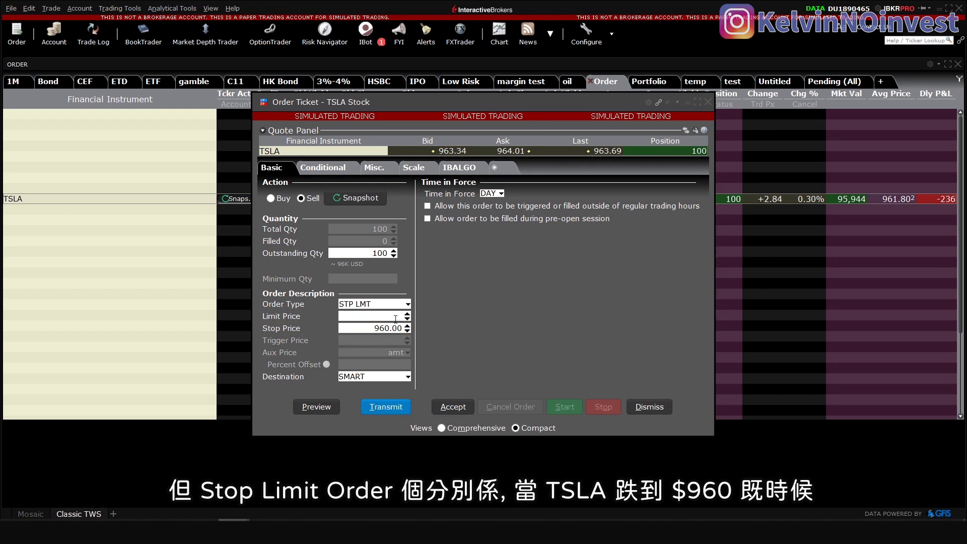
# Step: Set the limit price of the STP LMT sell order to 959
pyautogui.click(389, 316)
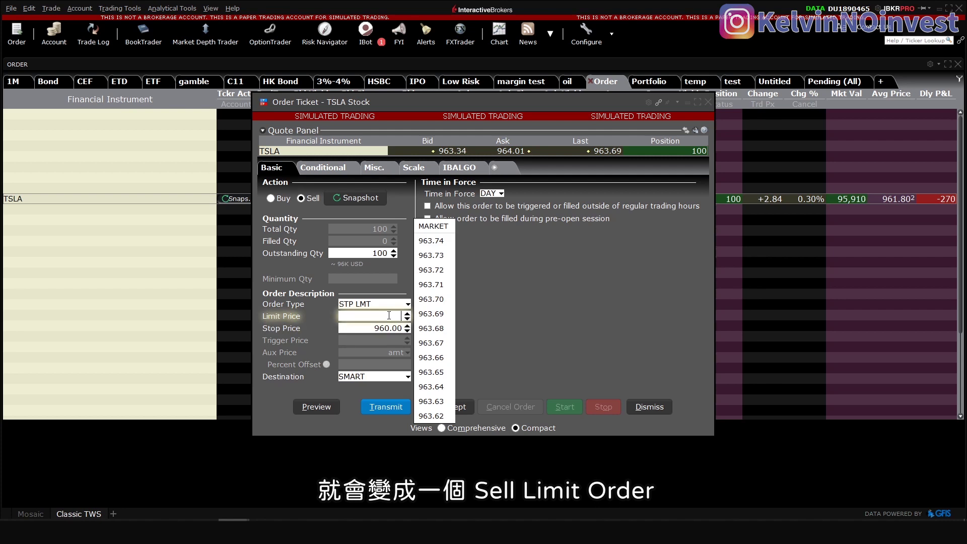
pyautogui.write('959')
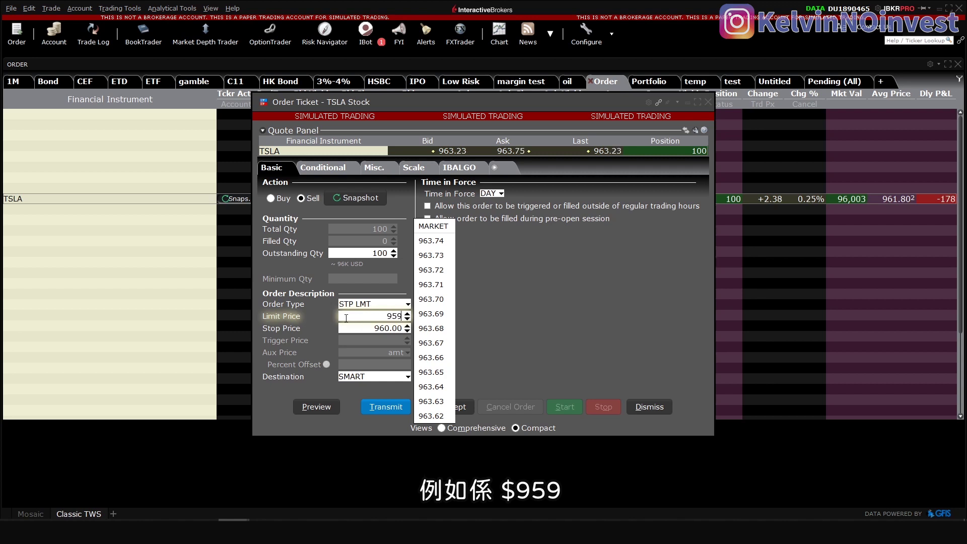
pyautogui.press('Tab')
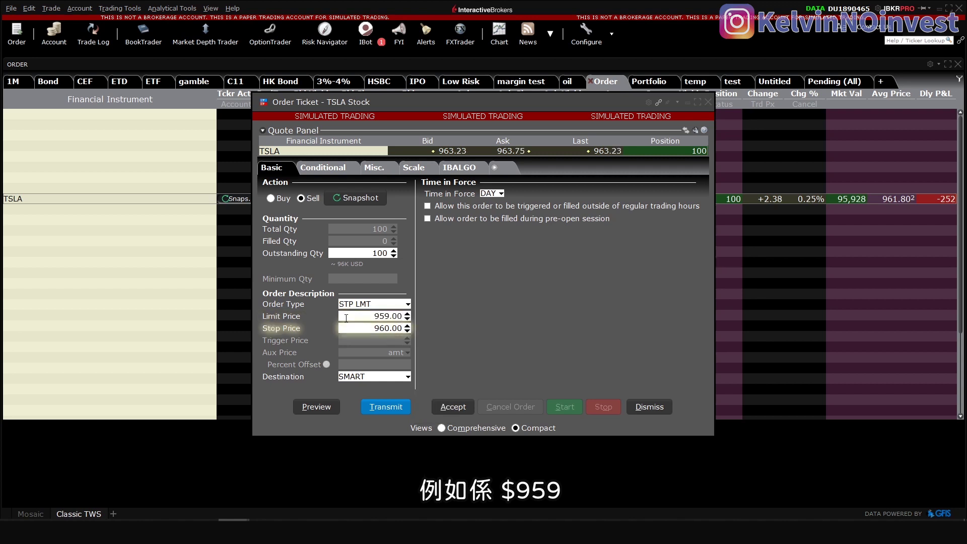